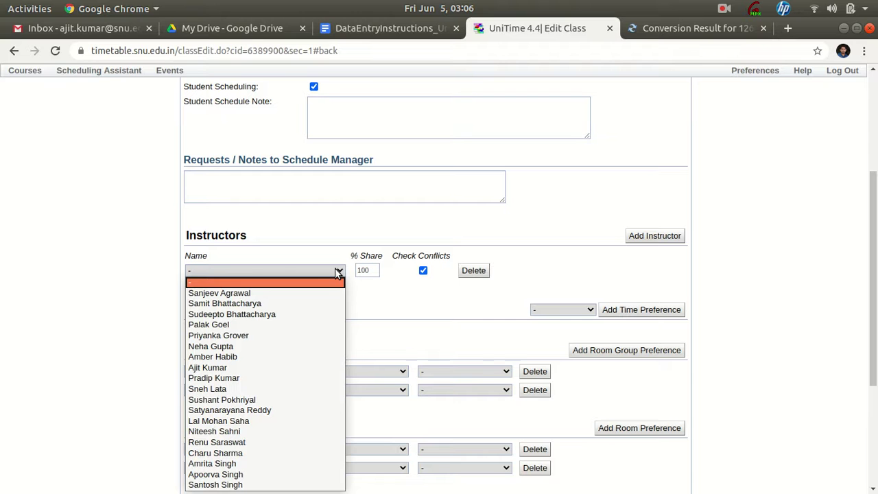
- Assign Tut 1's instructor to MAT103 Lab 1, add another instructor row, and add the 1x60: tutorials time preference
{"action": "left_click", "coordinate": [252, 442]}
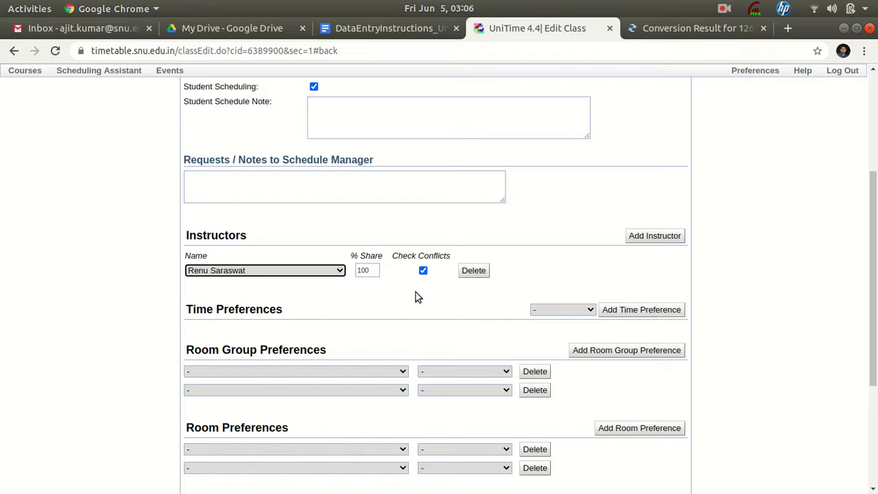
{"action": "left_click", "coordinate": [649, 236]}
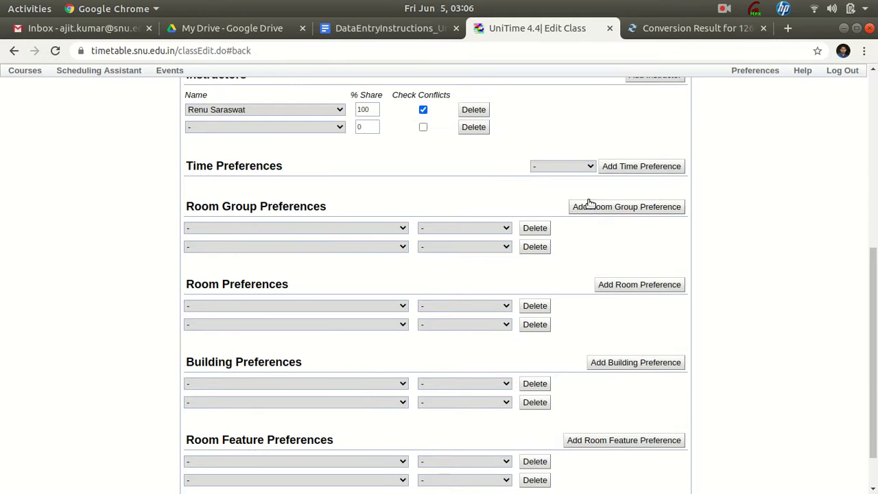
{"action": "left_click", "coordinate": [576, 165]}
{"action": "left_click", "coordinate": [578, 190]}
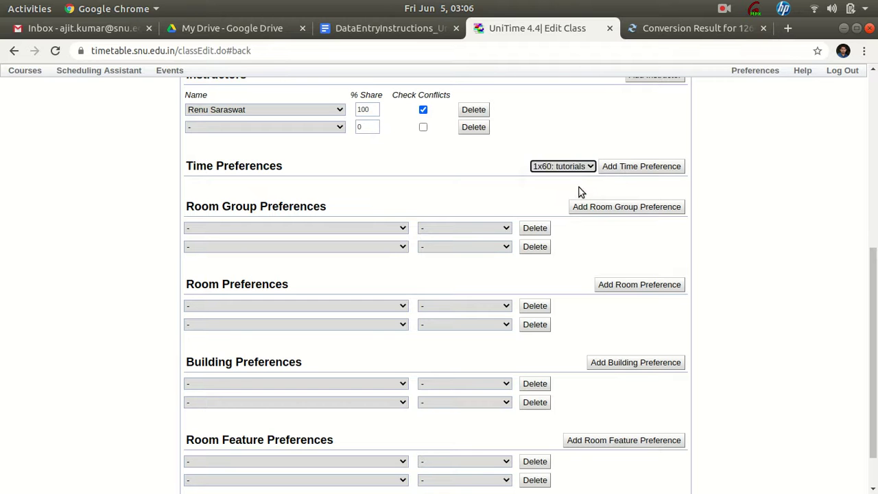
{"action": "left_click", "coordinate": [639, 169]}
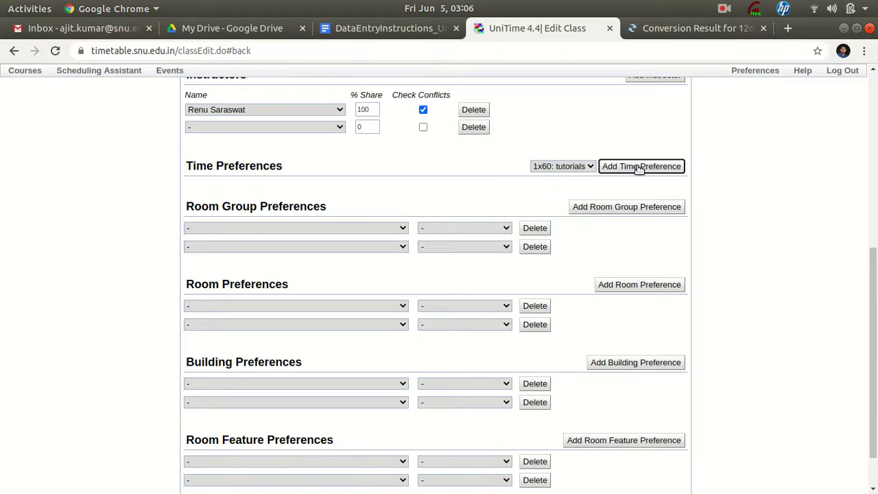
{"action": "scroll", "coordinate": [543, 229], "scroll_direction": "down", "scroll_amount": 2}
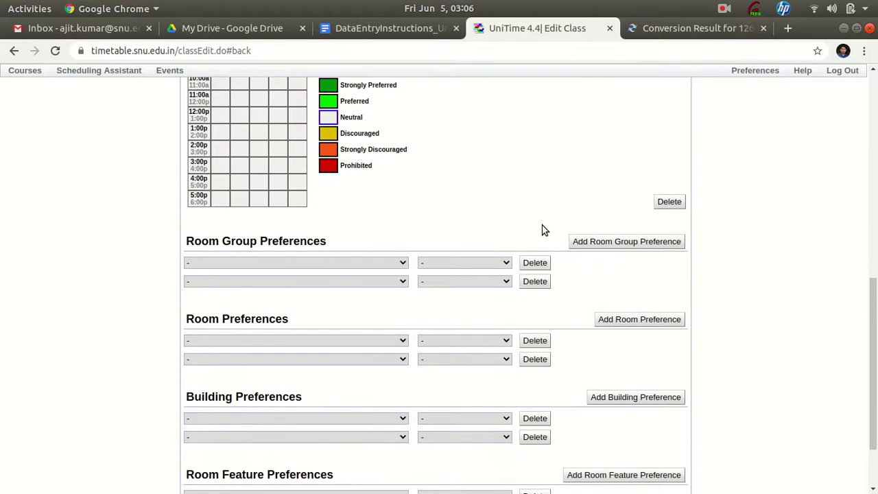
- Draw a bracket beside Room Group Preferences and handwrite the on-screen note "its a lab don't select this option"
{"action": "scroll", "coordinate": [543, 229], "scroll_direction": "down", "scroll_amount": 2}
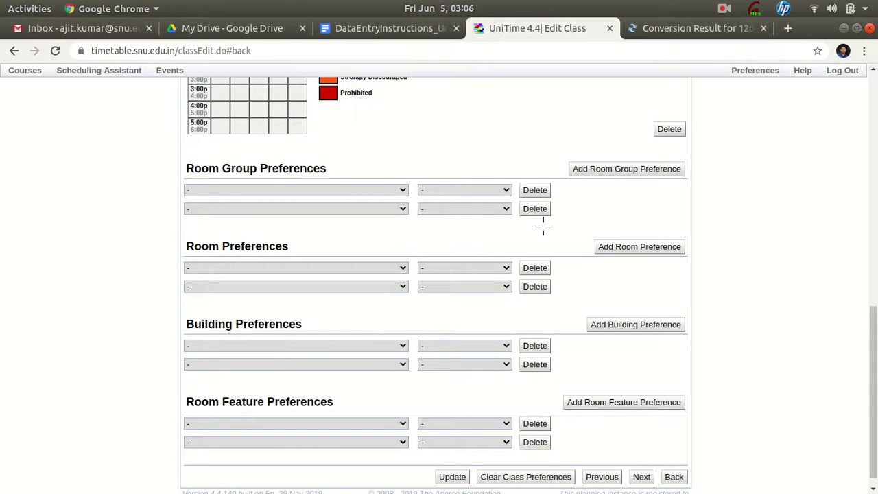
{"action": "mouse_move", "coordinate": [180, 162]}
{"action": "left_mouse_down"}
{"action": "mouse_move", "coordinate": [164, 229]}
{"action": "mouse_move", "coordinate": [189, 230]}
{"action": "left_mouse_up"}
{"action": "mouse_move", "coordinate": [45, 166]}
{"action": "left_mouse_down"}
{"action": "mouse_move", "coordinate": [69, 183]}
{"action": "mouse_move", "coordinate": [134, 164]}
{"action": "mouse_move", "coordinate": [128, 173]}
{"action": "left_mouse_up"}
{"action": "mouse_move", "coordinate": [50, 212]}
{"action": "left_mouse_down"}
{"action": "mouse_move", "coordinate": [59, 218]}
{"action": "mouse_move", "coordinate": [80, 211]}
{"action": "mouse_move", "coordinate": [107, 195]}
{"action": "mouse_move", "coordinate": [113, 180]}
{"action": "left_mouse_up"}
{"action": "mouse_move", "coordinate": [50, 238]}
{"action": "left_mouse_down"}
{"action": "mouse_move", "coordinate": [34, 248]}
{"action": "mouse_move", "coordinate": [109, 227]}
{"action": "mouse_move", "coordinate": [126, 203]}
{"action": "left_mouse_up"}
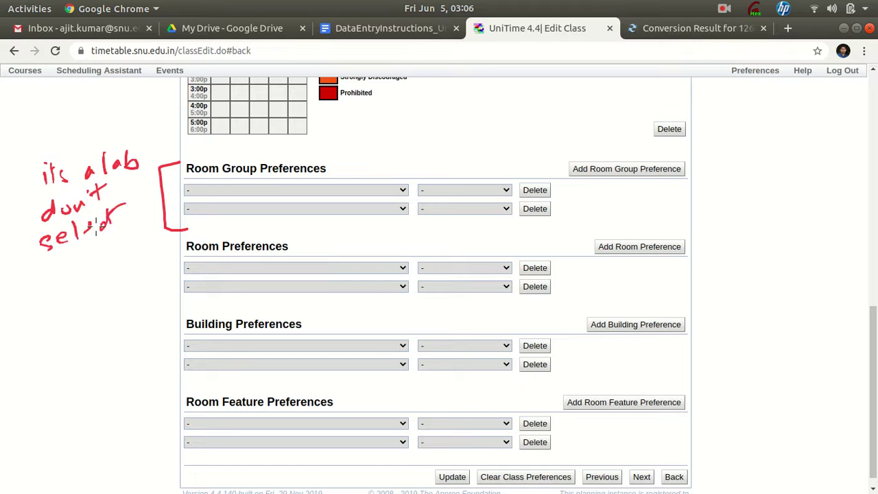
{"action": "mouse_move", "coordinate": [64, 255]}
{"action": "left_mouse_down"}
{"action": "mouse_move", "coordinate": [101, 255]}
{"action": "mouse_move", "coordinate": [117, 265]}
{"action": "mouse_move", "coordinate": [107, 280]}
{"action": "mouse_move", "coordinate": [169, 248]}
{"action": "left_mouse_up"}
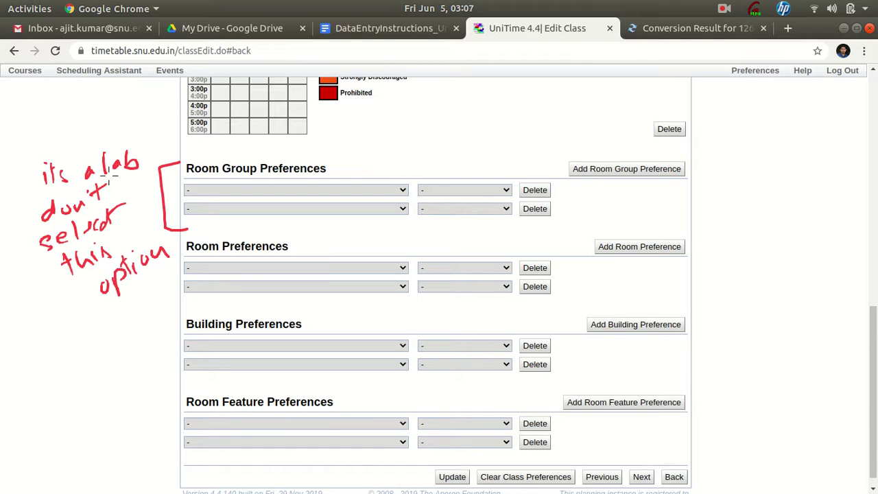
- Set AB B311 (60 seats) as a Required room preference for Lab 1 and add more room preference rows
{"action": "left_click", "coordinate": [371, 267]}
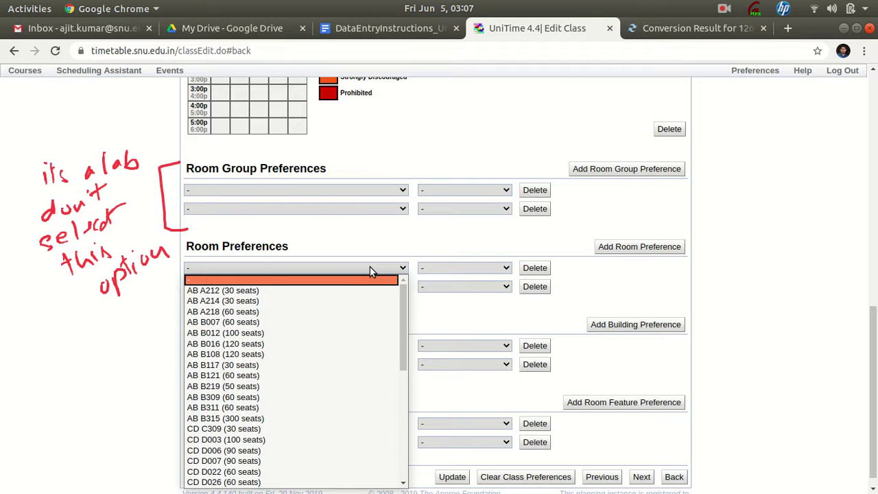
{"action": "scroll", "coordinate": [302, 321], "scroll_direction": "down", "scroll_amount": 3}
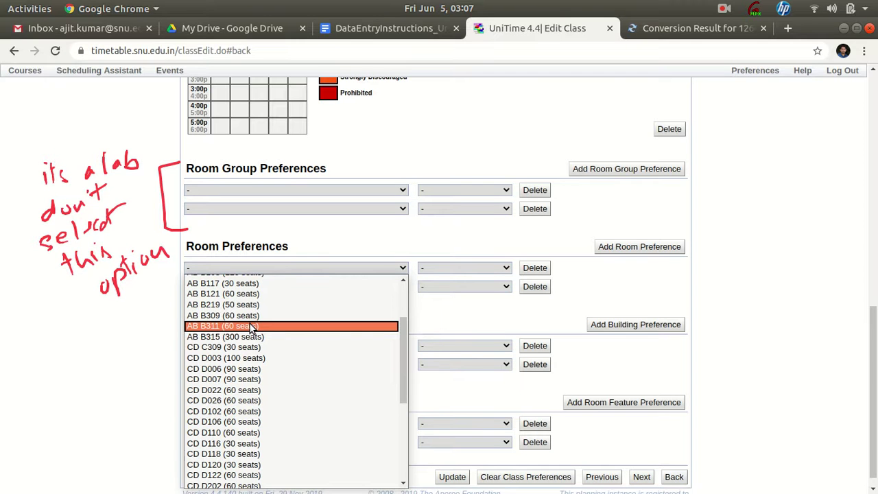
{"action": "left_click", "coordinate": [252, 327]}
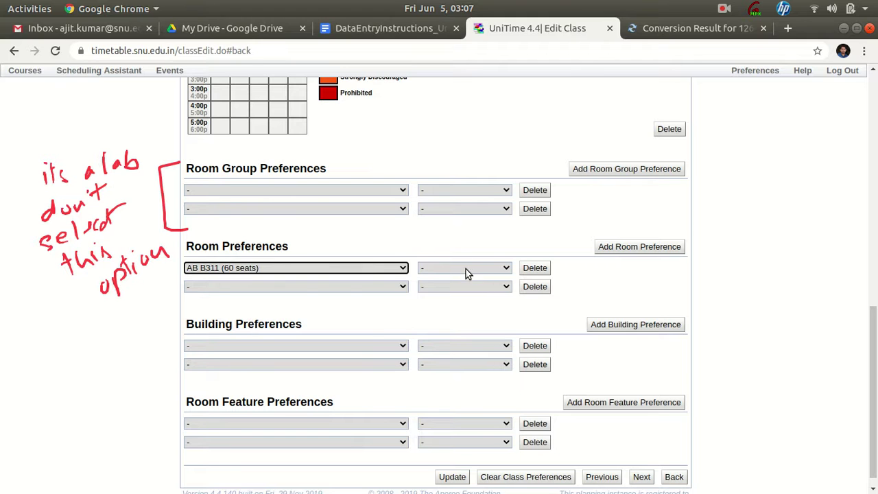
{"action": "left_click", "coordinate": [466, 269]}
{"action": "left_click", "coordinate": [467, 291]}
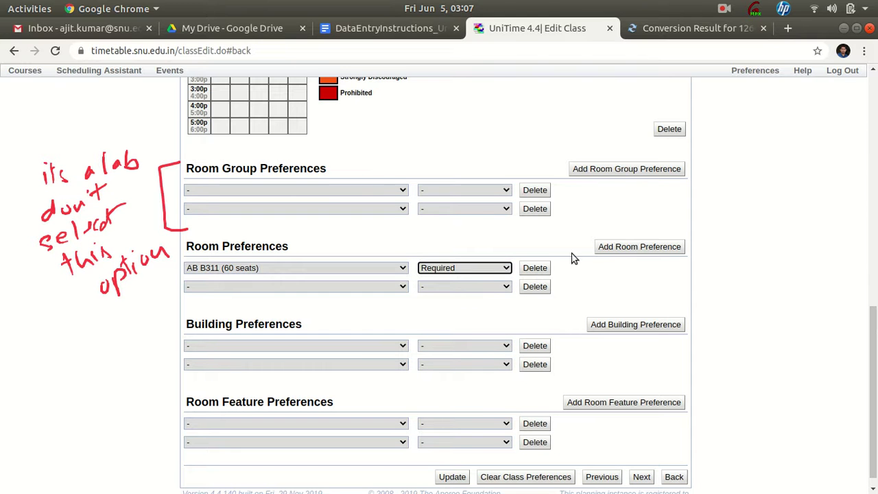
{"action": "left_click", "coordinate": [618, 249]}
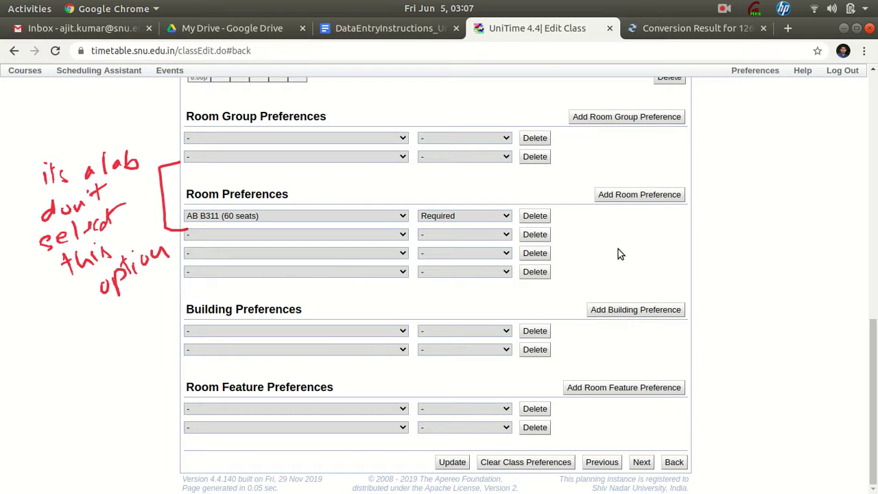
- Clear the handwritten annotations from the screen and save the Lab 1 class settings
{"action": "key", "text": "shift+F9"}
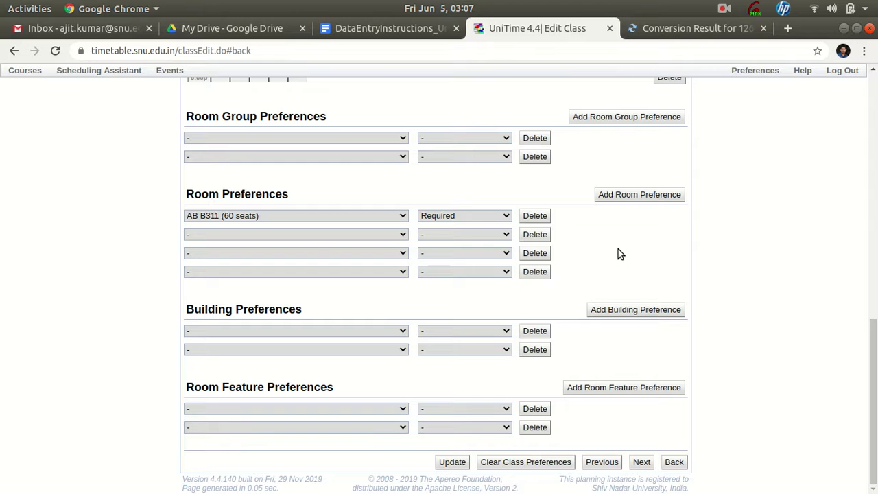
{"action": "scroll", "coordinate": [761, 293], "scroll_direction": "up", "scroll_amount": 3}
{"action": "scroll", "coordinate": [761, 293], "scroll_direction": "down", "scroll_amount": 3}
{"action": "left_click", "coordinate": [452, 463]}
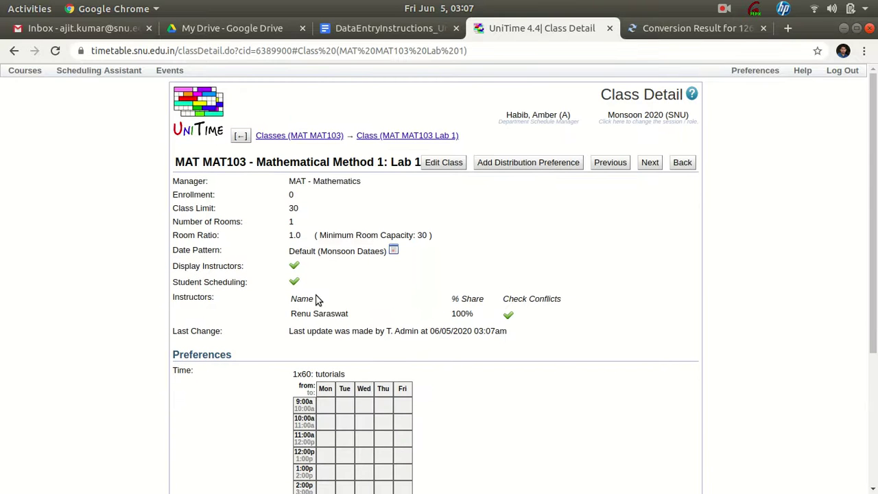
- Return to the MAT103 class list and open MAT MAT103 Lab 2 for editing
{"action": "left_click", "coordinate": [33, 69]}
{"action": "mouse_move", "coordinate": [31, 88]}
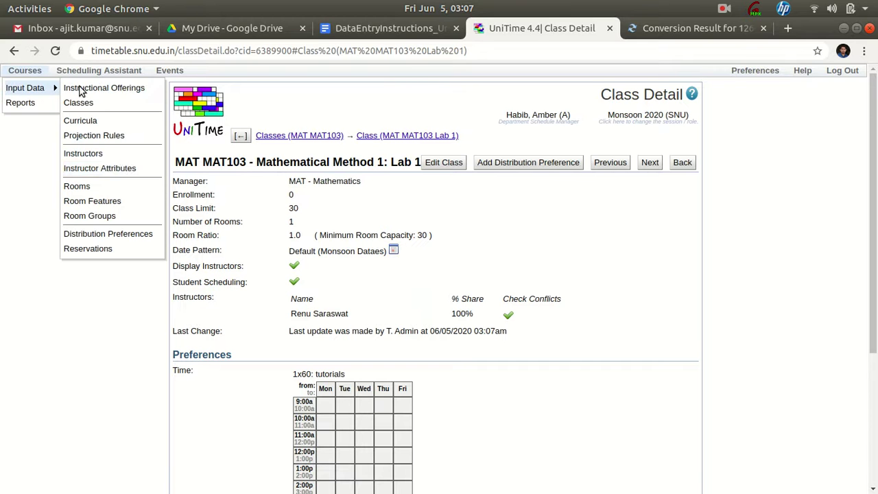
{"action": "left_click", "coordinate": [113, 108]}
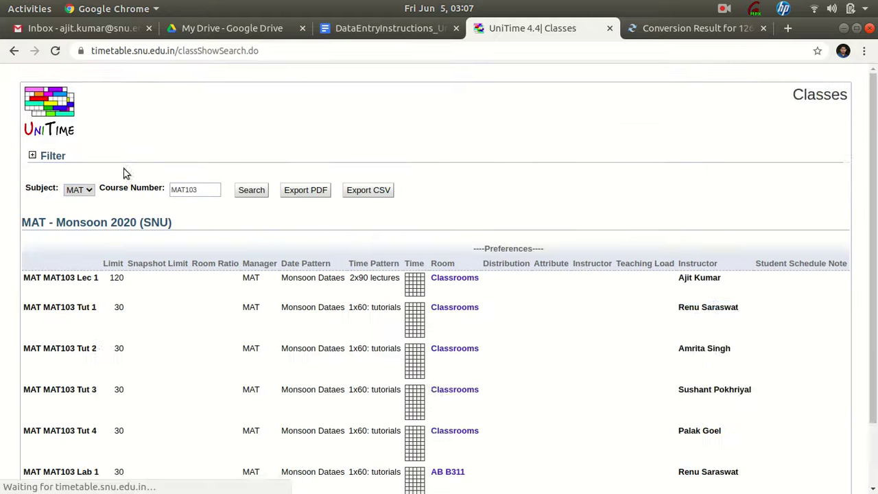
{"action": "scroll", "coordinate": [173, 268], "scroll_direction": "down", "scroll_amount": 2}
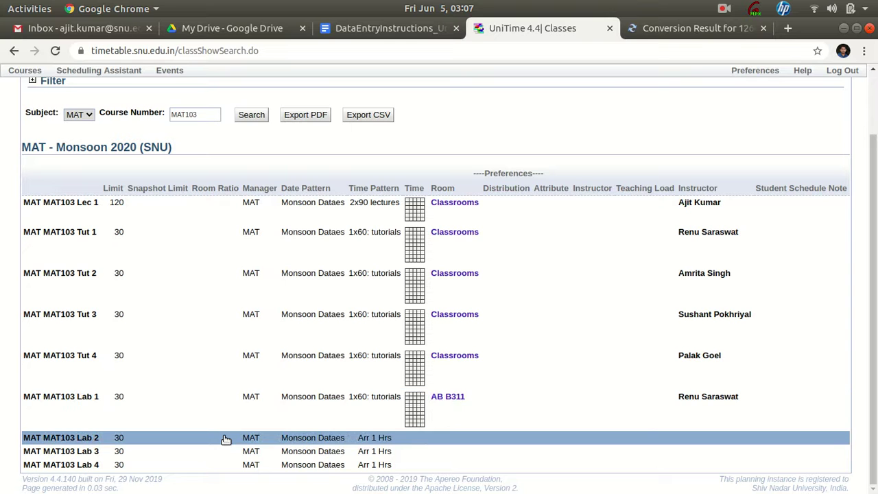
{"action": "left_click", "coordinate": [223, 439]}
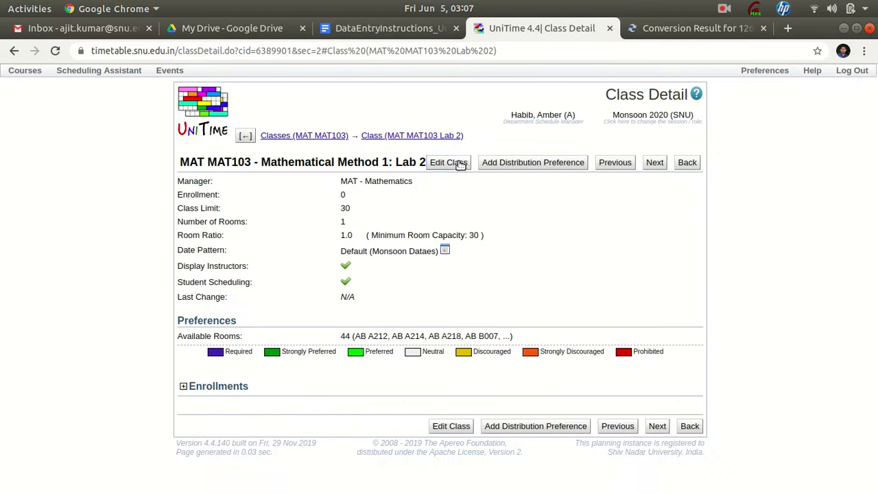
{"action": "left_click", "coordinate": [463, 165]}
- Assign Tut 2's instructor to Lab 2, add another instructor row, and add the 1x60: tutorials time preference
{"action": "scroll", "coordinate": [427, 256], "scroll_direction": "down", "scroll_amount": 5}
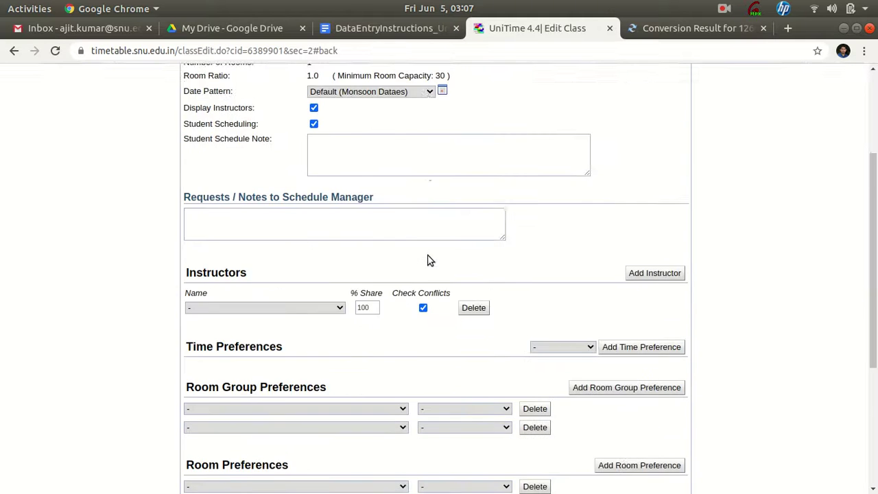
{"action": "left_click", "coordinate": [311, 226]}
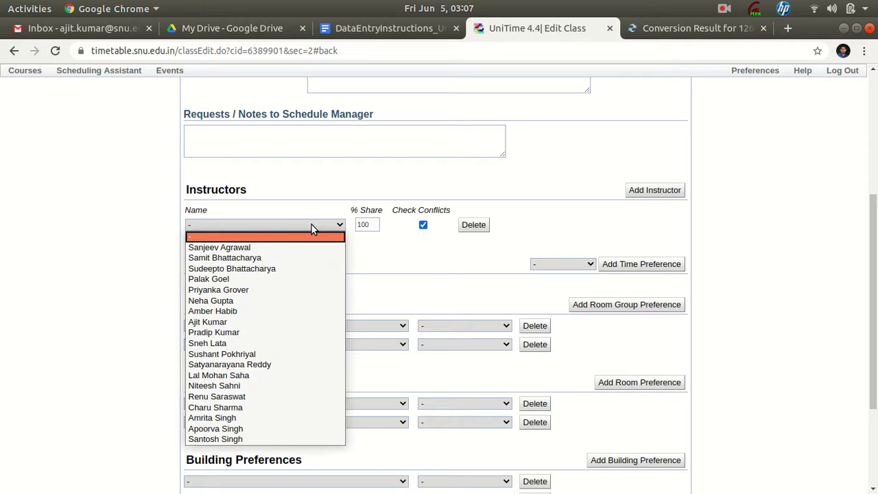
{"action": "left_click", "coordinate": [266, 417]}
{"action": "left_click", "coordinate": [635, 192]}
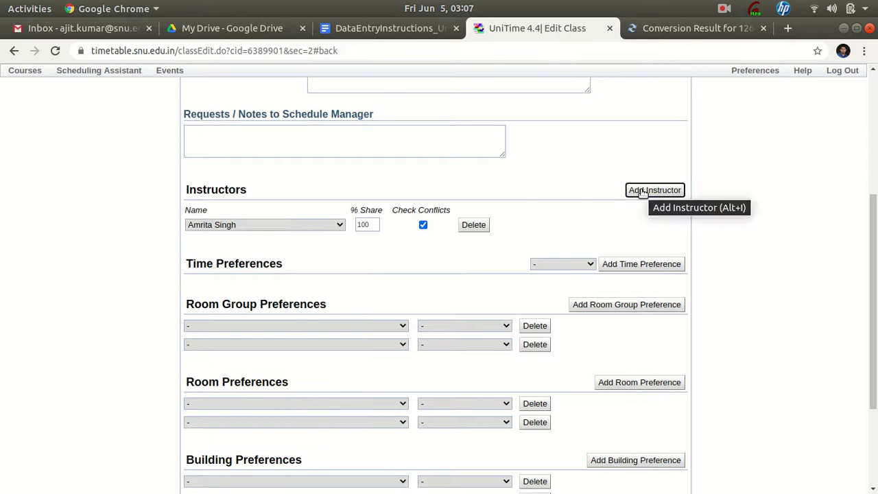
{"action": "left_click", "coordinate": [584, 167]}
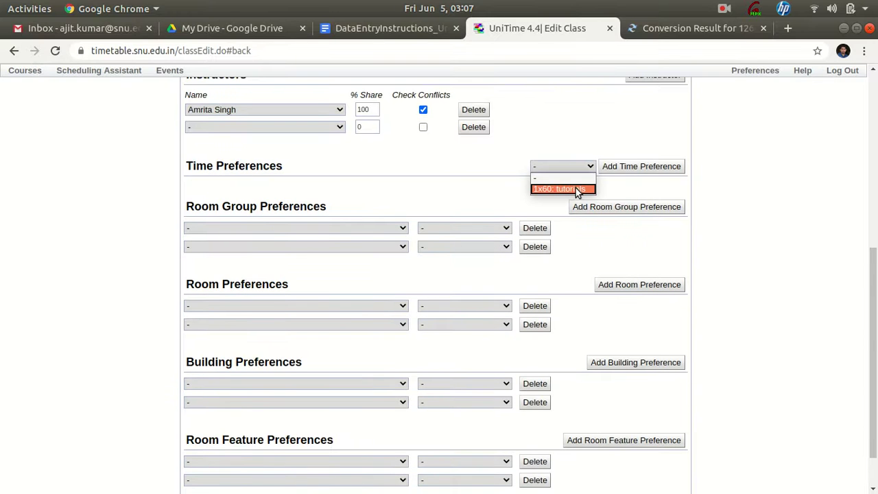
{"action": "left_click", "coordinate": [575, 189]}
{"action": "left_click", "coordinate": [620, 171]}
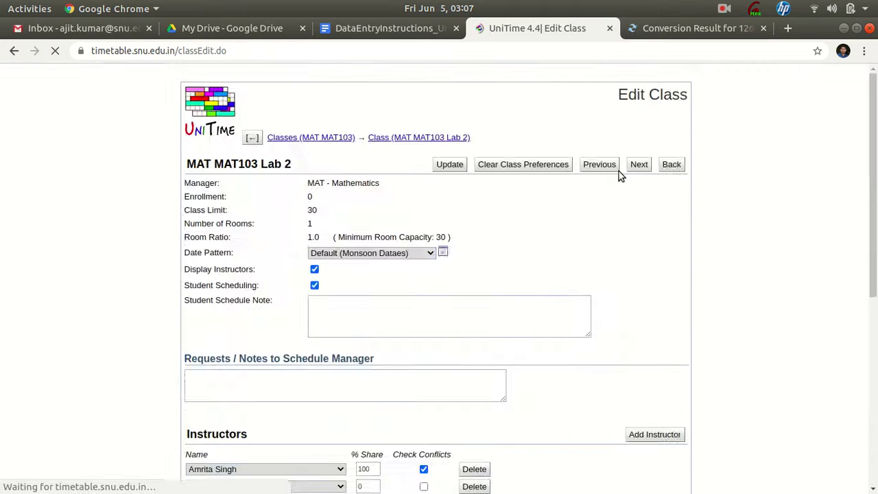
- Set AB B311 (60 seats) as a Required room preference for Lab 2 and save the class
{"action": "scroll", "coordinate": [589, 261], "scroll_direction": "down", "scroll_amount": 4}
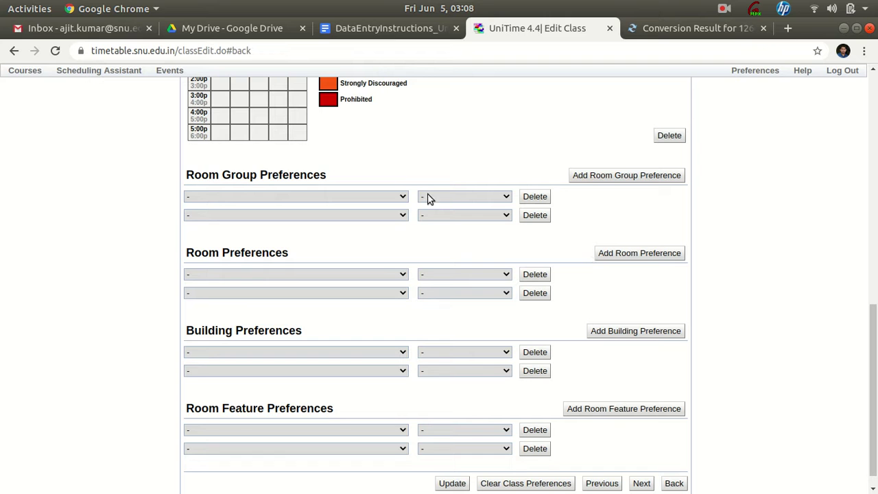
{"action": "left_click", "coordinate": [385, 277]}
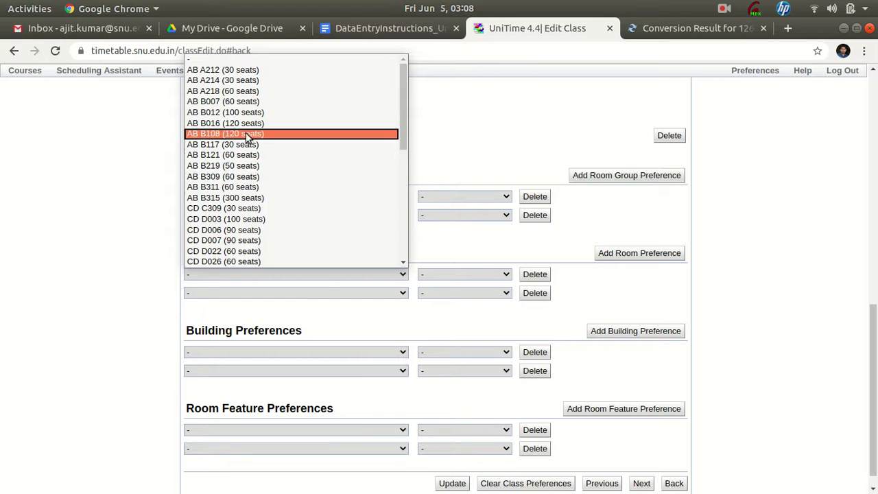
{"action": "left_click", "coordinate": [249, 188]}
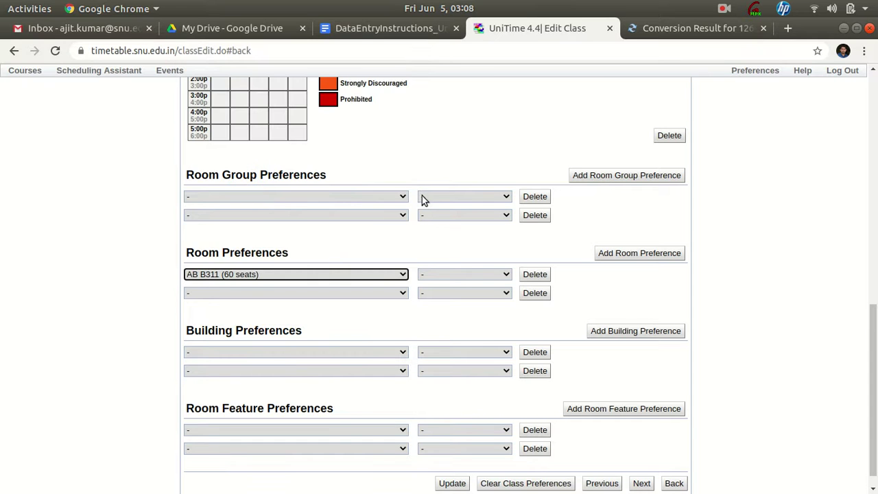
{"action": "left_click", "coordinate": [451, 273]}
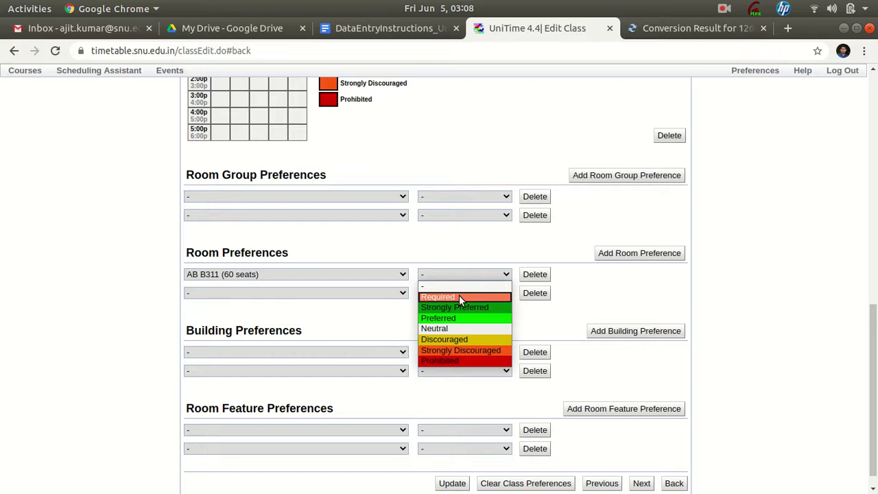
{"action": "left_click", "coordinate": [459, 295]}
{"action": "left_click", "coordinate": [624, 254]}
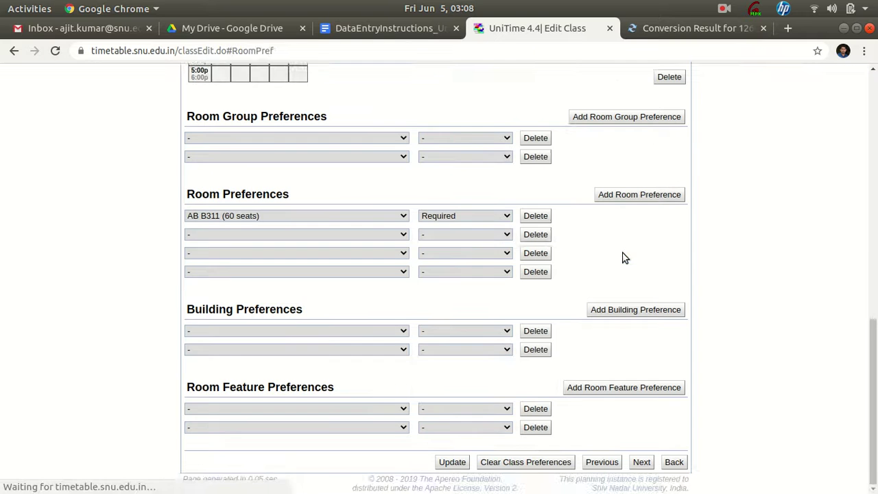
{"action": "left_click", "coordinate": [453, 462]}
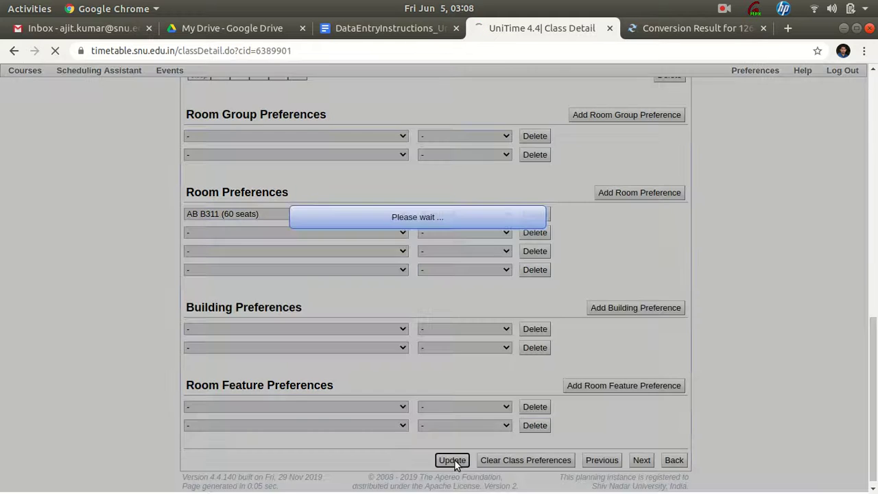
- Go back to the MAT103 class list and open MAT MAT103 Lab 3 for editing
{"action": "left_click", "coordinate": [28, 71]}
{"action": "mouse_move", "coordinate": [28, 88]}
{"action": "left_click", "coordinate": [96, 106]}
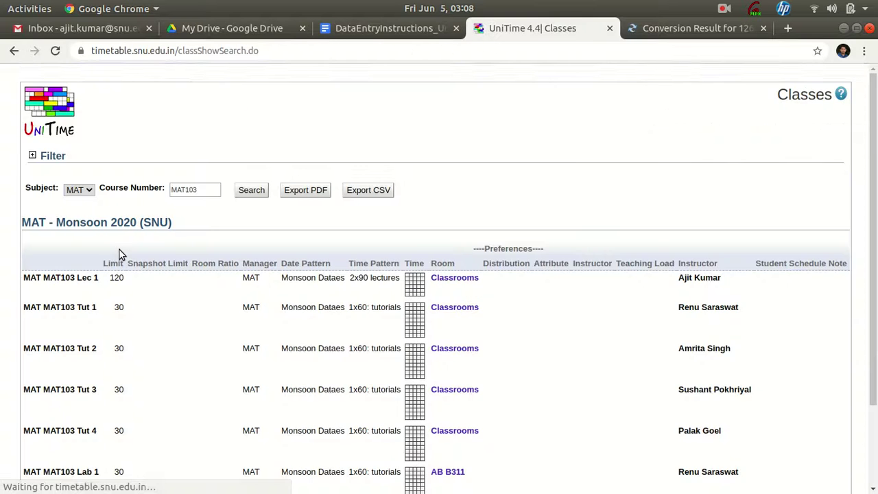
{"action": "scroll", "coordinate": [118, 251], "scroll_direction": "down", "scroll_amount": 2}
{"action": "left_click", "coordinate": [171, 452]}
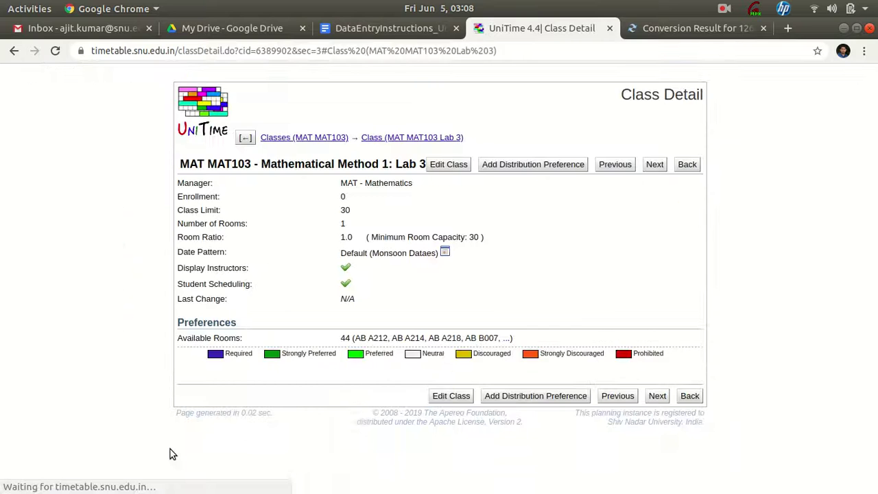
{"action": "left_click", "coordinate": [455, 167]}
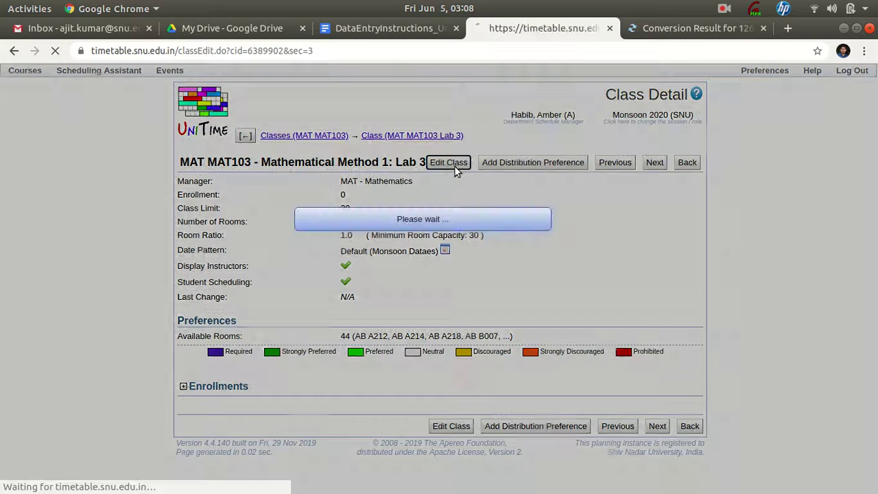
- Assign the Tut 3 instructor to MAT103 Lab 3 and add another instructor row
{"action": "scroll", "coordinate": [421, 362], "scroll_direction": "down", "scroll_amount": 5}
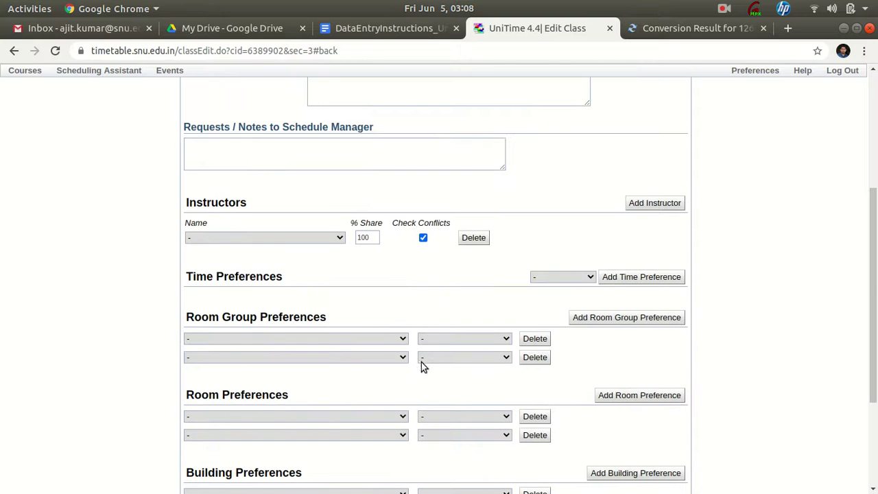
{"action": "left_click", "coordinate": [336, 238]}
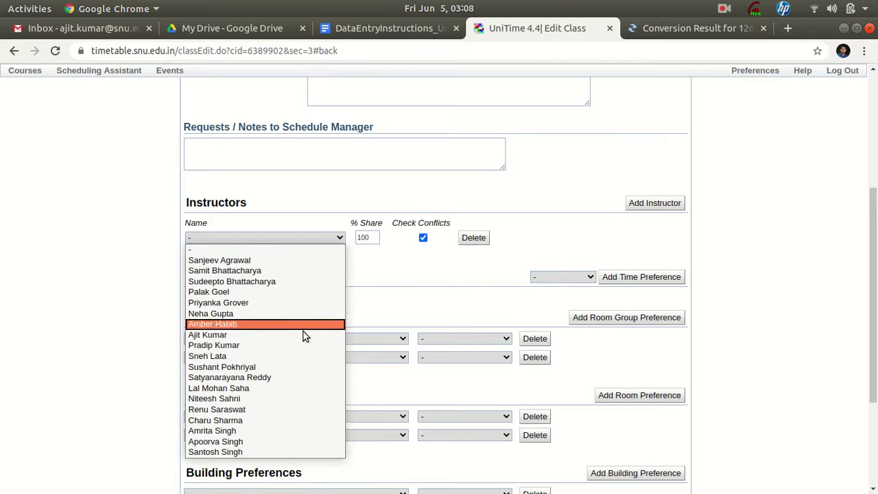
{"action": "left_click", "coordinate": [298, 368]}
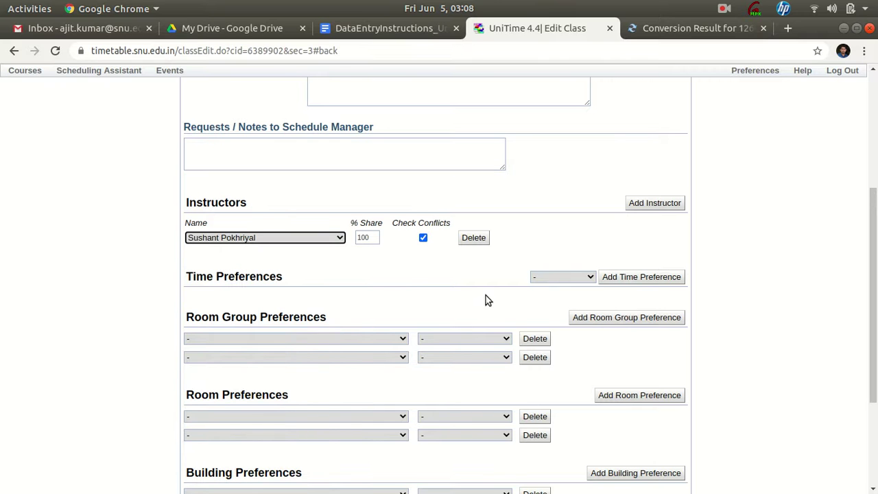
{"action": "left_click", "coordinate": [645, 204]}
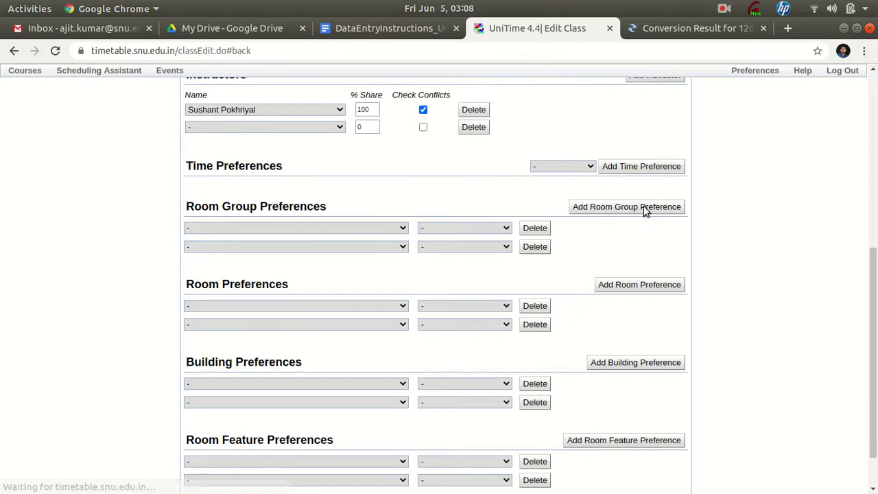
- Add the 1x60: tutorials time preference to Lab 3
{"action": "left_click", "coordinate": [586, 170]}
{"action": "left_click", "coordinate": [586, 188]}
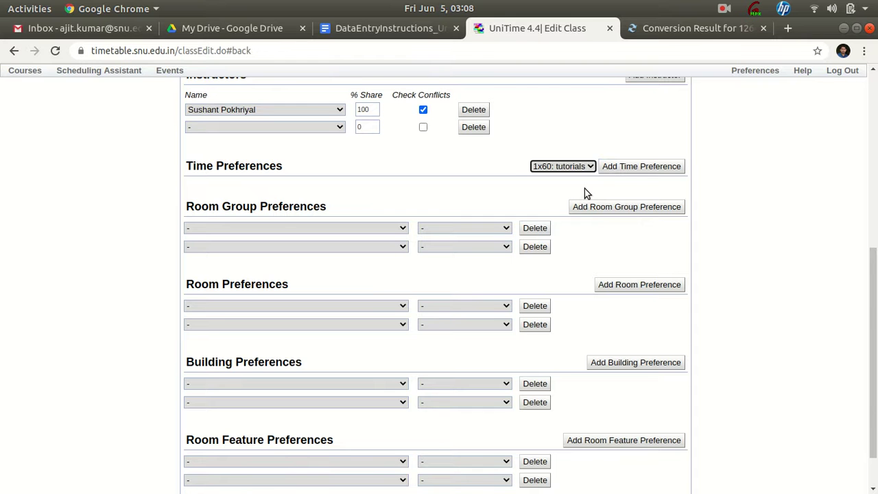
{"action": "left_click", "coordinate": [634, 166]}
- Set AB B311 (60 seats) as a Required room preference for Lab 3, add another room preference row, and save the class
{"action": "scroll", "coordinate": [455, 255], "scroll_direction": "down", "scroll_amount": 3}
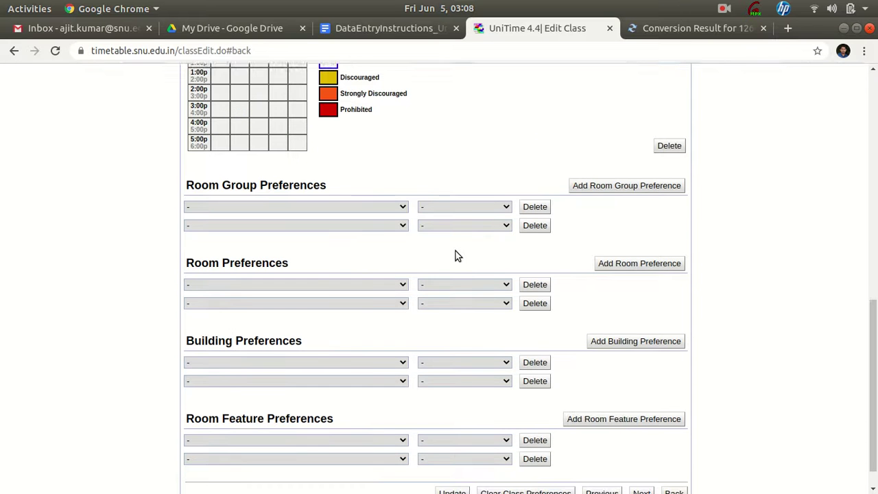
{"action": "left_click", "coordinate": [368, 284]}
{"action": "scroll", "coordinate": [295, 177], "scroll_direction": "down", "scroll_amount": 1}
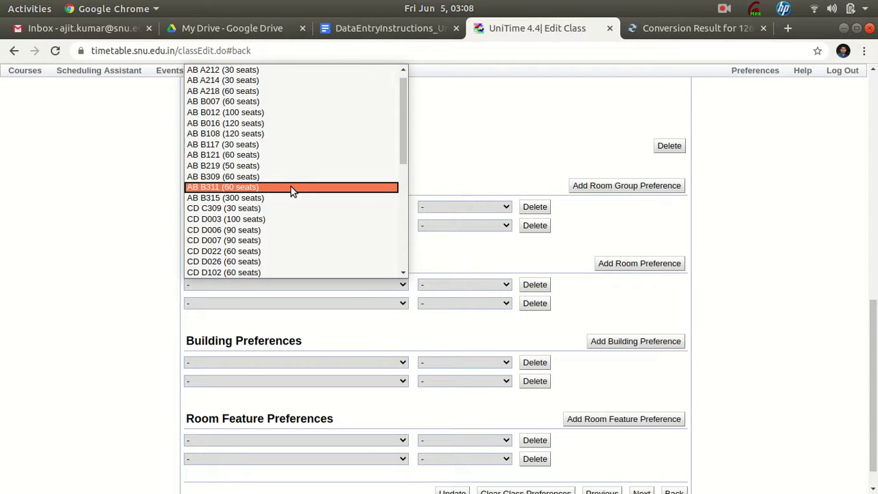
{"action": "left_click", "coordinate": [291, 187]}
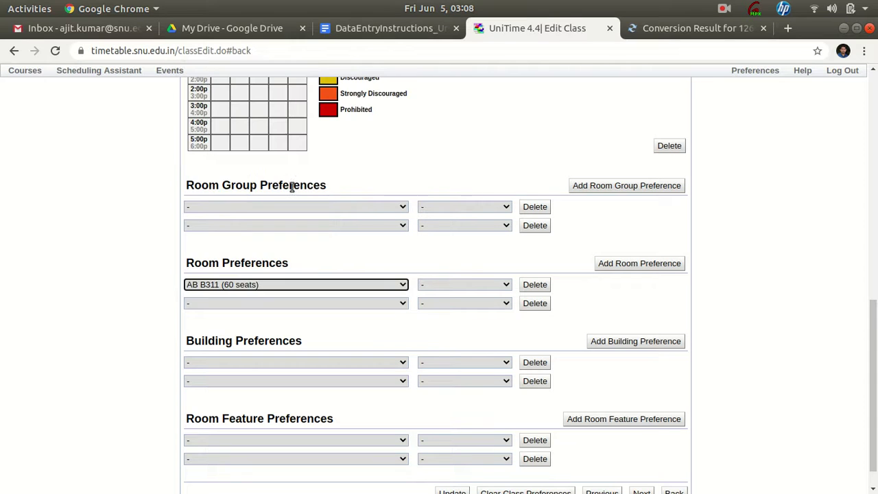
{"action": "left_click", "coordinate": [464, 285]}
{"action": "left_click", "coordinate": [469, 306]}
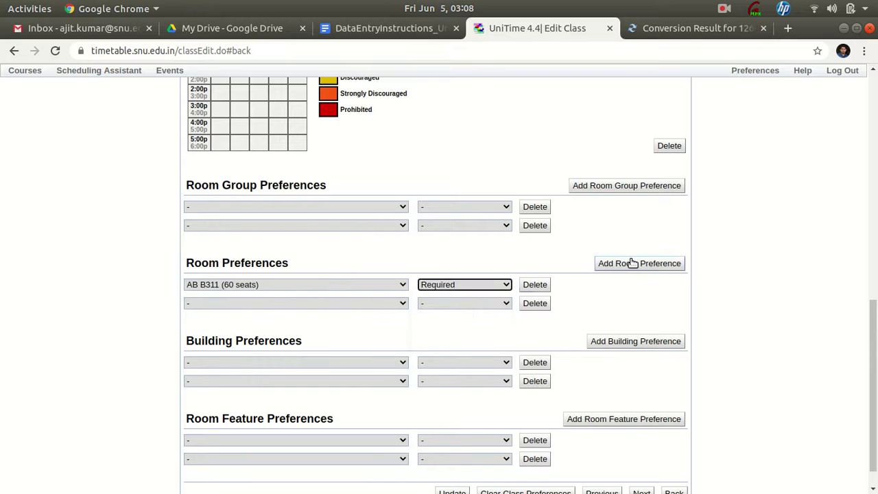
{"action": "left_click", "coordinate": [633, 263]}
{"action": "left_click", "coordinate": [452, 462]}
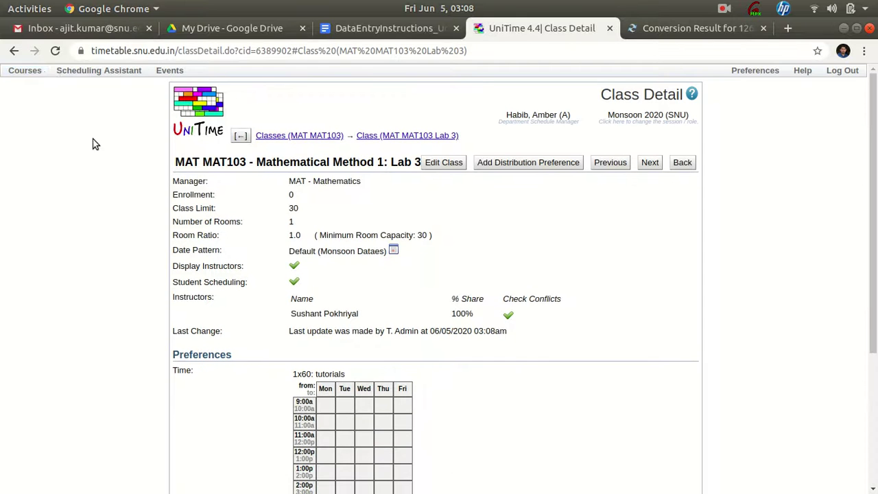
- Return to the MAT103 class list and open MAT MAT103 Lab 4 for editing
{"action": "left_click", "coordinate": [25, 71]}
{"action": "mouse_move", "coordinate": [27, 88]}
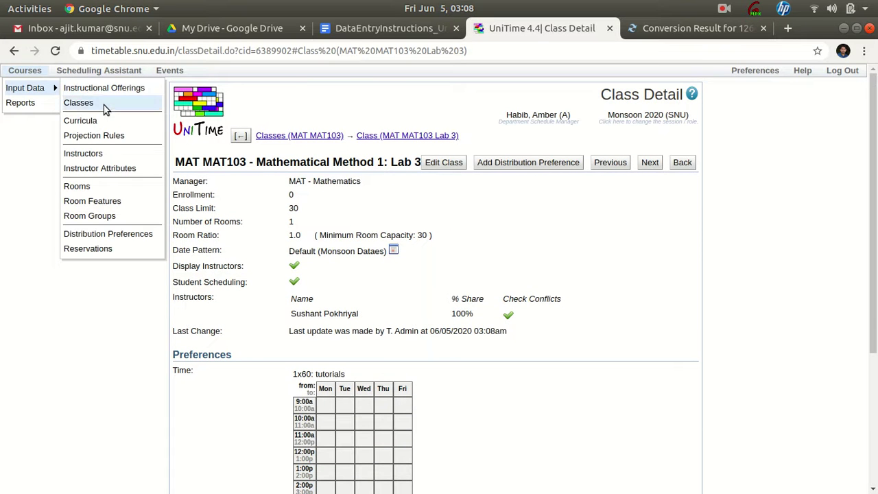
{"action": "left_click", "coordinate": [105, 107]}
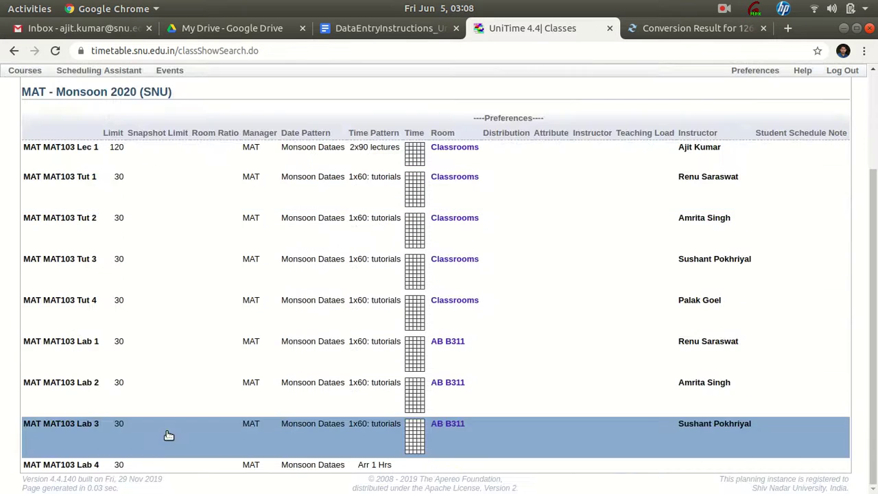
{"action": "left_click", "coordinate": [195, 472]}
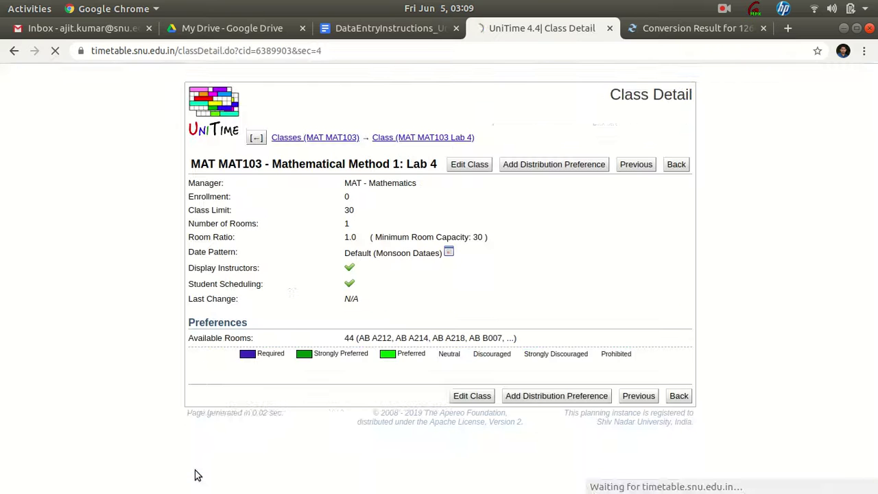
{"action": "left_click", "coordinate": [467, 165]}
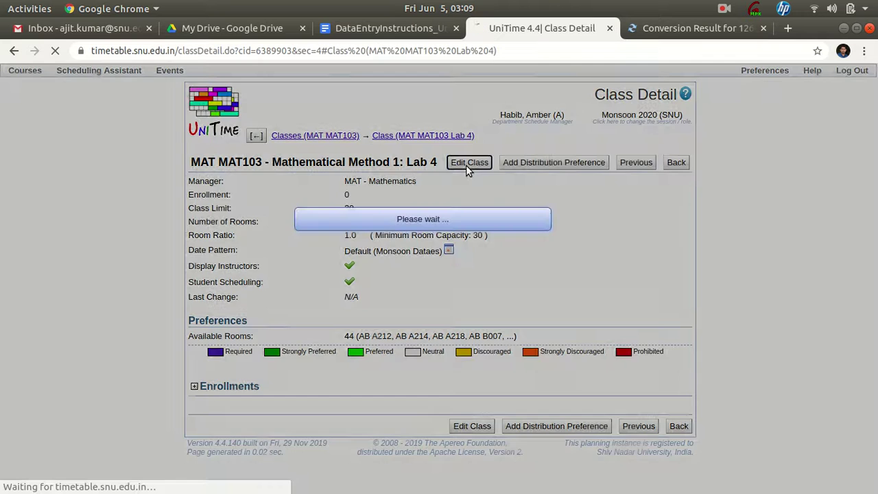
- Assign the Tut 4 instructor to MAT103 Lab 4 and add another instructor row
{"action": "scroll", "coordinate": [403, 302], "scroll_direction": "down", "scroll_amount": 4}
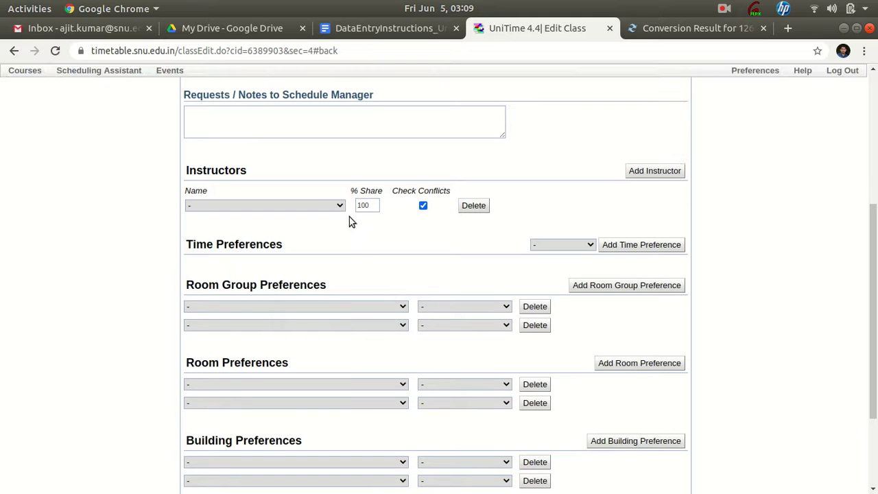
{"action": "left_click", "coordinate": [334, 207]}
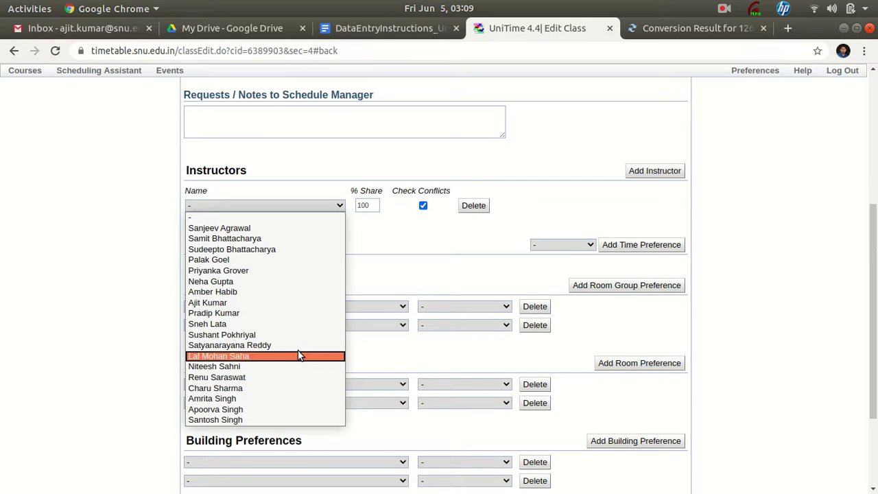
{"action": "key", "text": "p"}
{"action": "key", "text": "Return"}
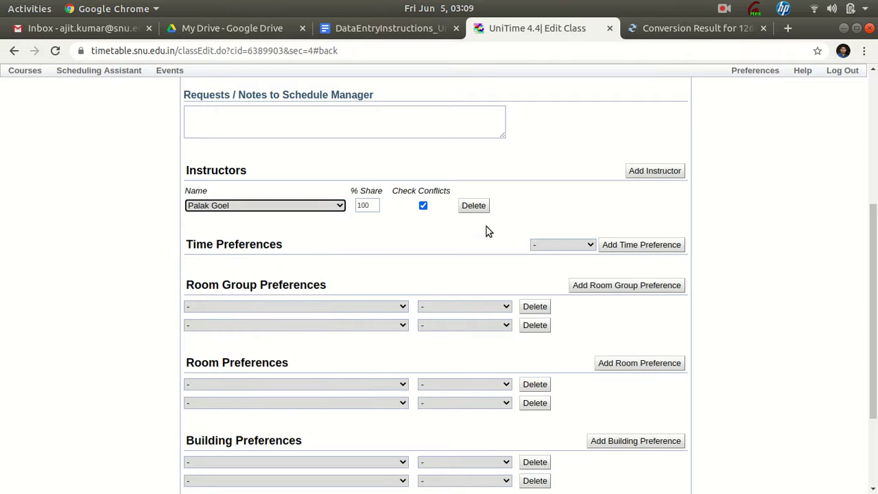
{"action": "left_click", "coordinate": [636, 173]}
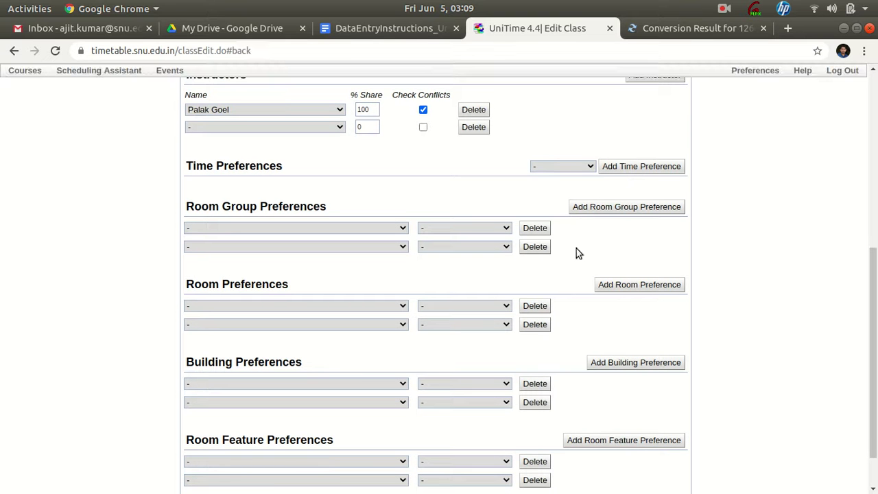
- Add the 1x60: tutorials time preference to Lab 4
{"action": "left_click", "coordinate": [578, 169]}
{"action": "left_click", "coordinate": [578, 190]}
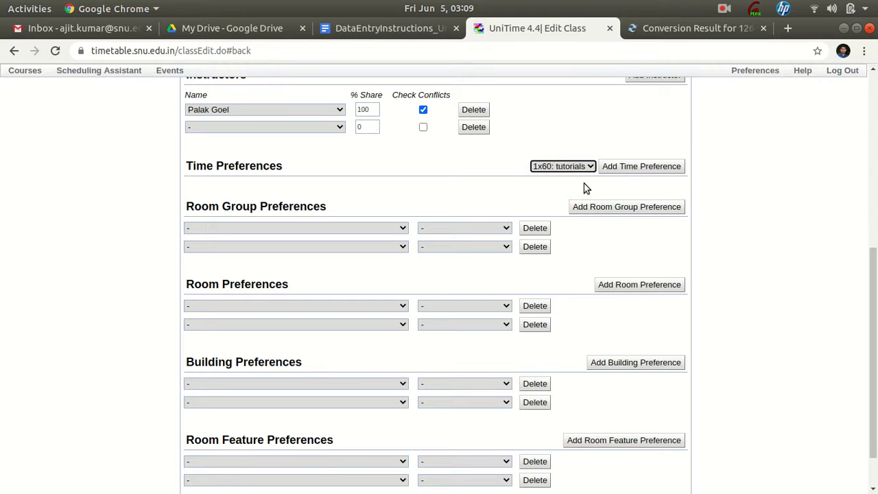
{"action": "left_click", "coordinate": [626, 167]}
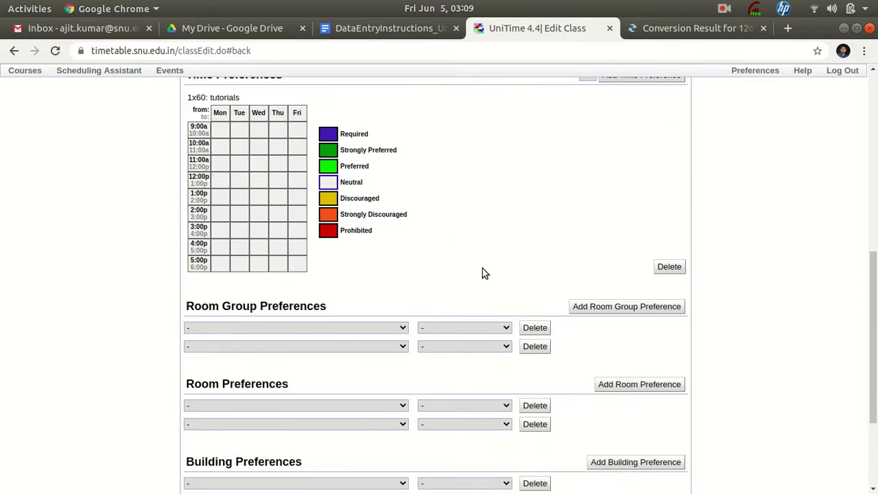
- Set AB B311 (60 seats) as a Required room preference for Lab 4 and add another room preference row
{"action": "left_click", "coordinate": [366, 406]}
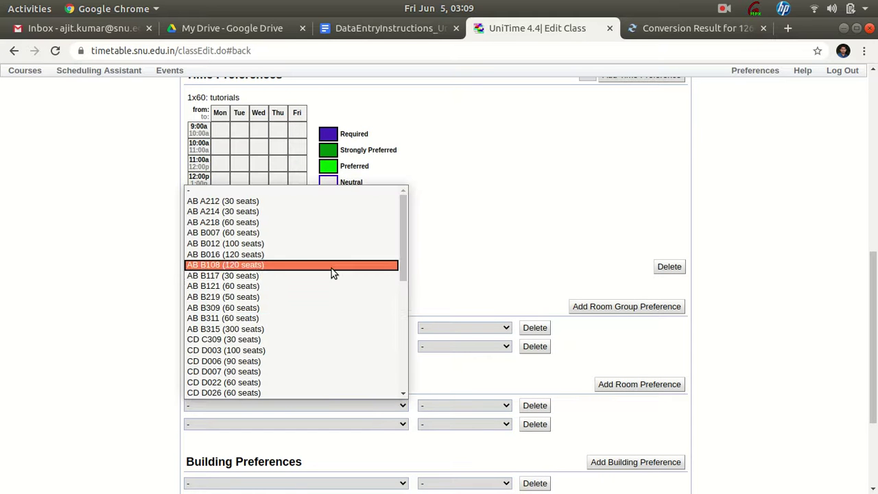
{"action": "left_click", "coordinate": [330, 317]}
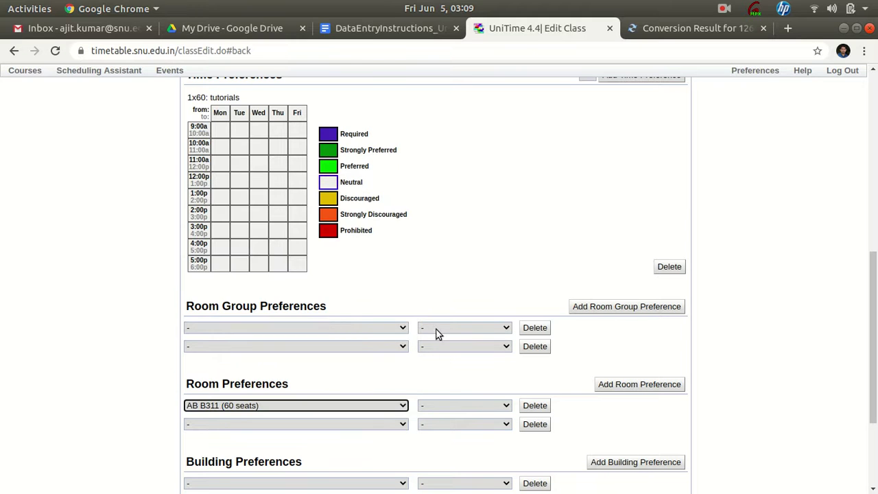
{"action": "left_click", "coordinate": [462, 405]}
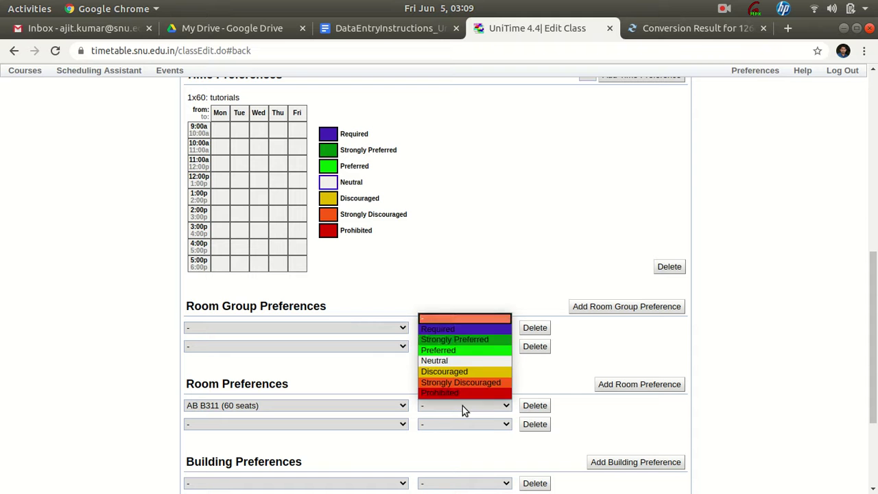
{"action": "left_click", "coordinate": [484, 330]}
{"action": "left_click", "coordinate": [608, 385]}
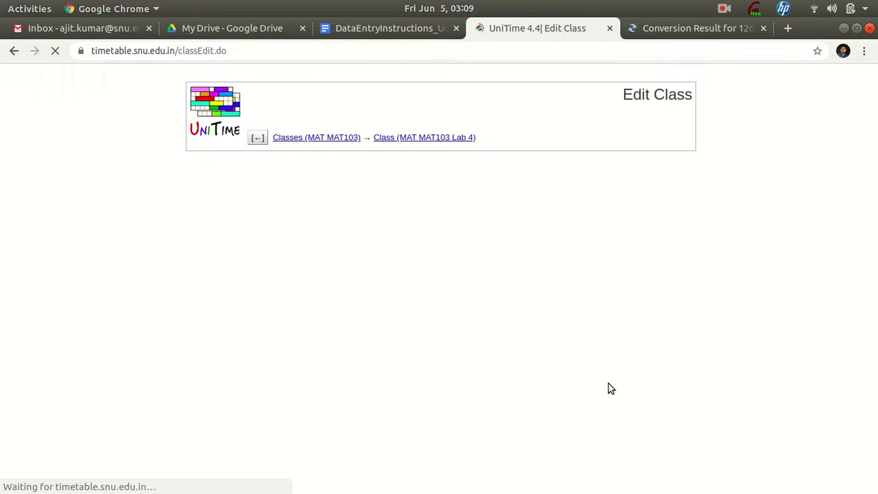
- Save the Lab 4 class and return to the application's main page
{"action": "left_click", "coordinate": [486, 465]}
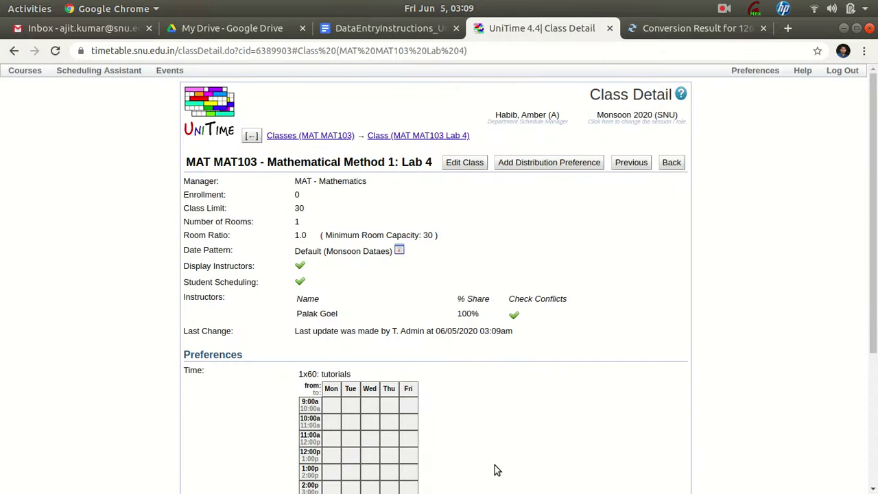
{"action": "left_click", "coordinate": [223, 113]}
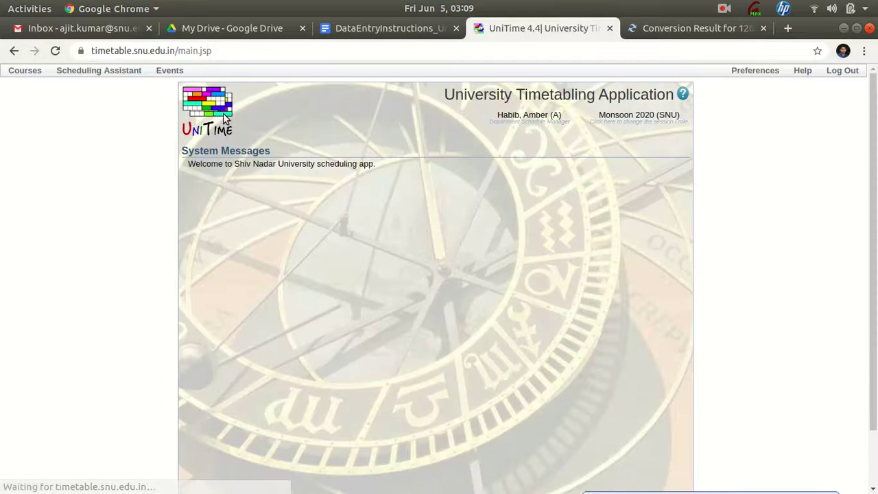